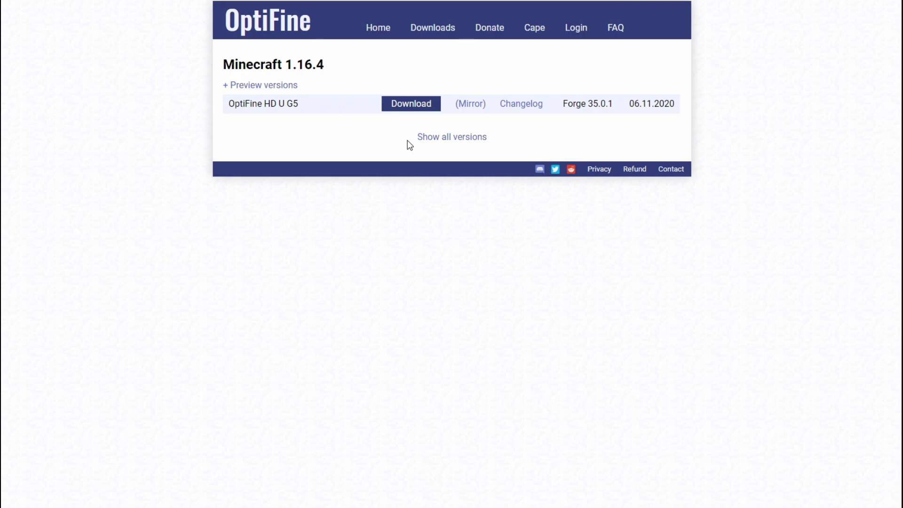
- Download OptiFine HD U G5 for Minecraft 1.16.4, skipping the advertisement, and keep the flagged jar file
click(414, 106)
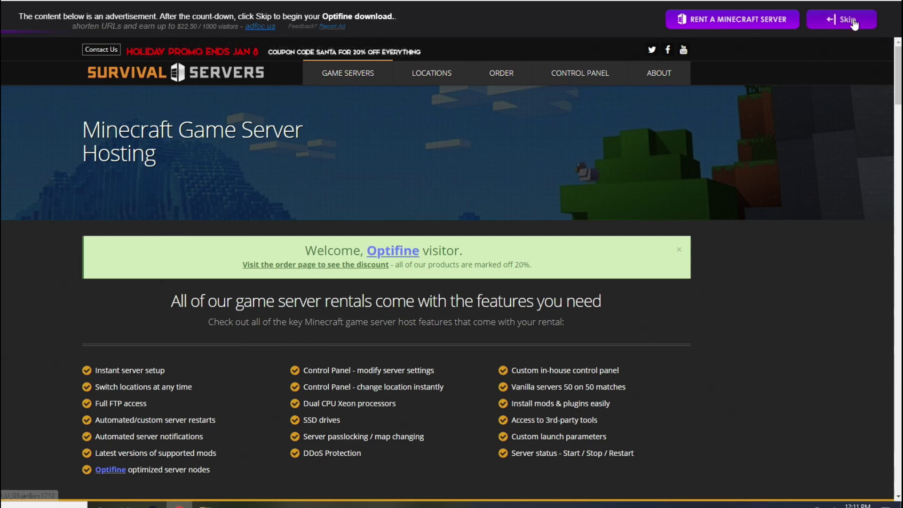
click(844, 26)
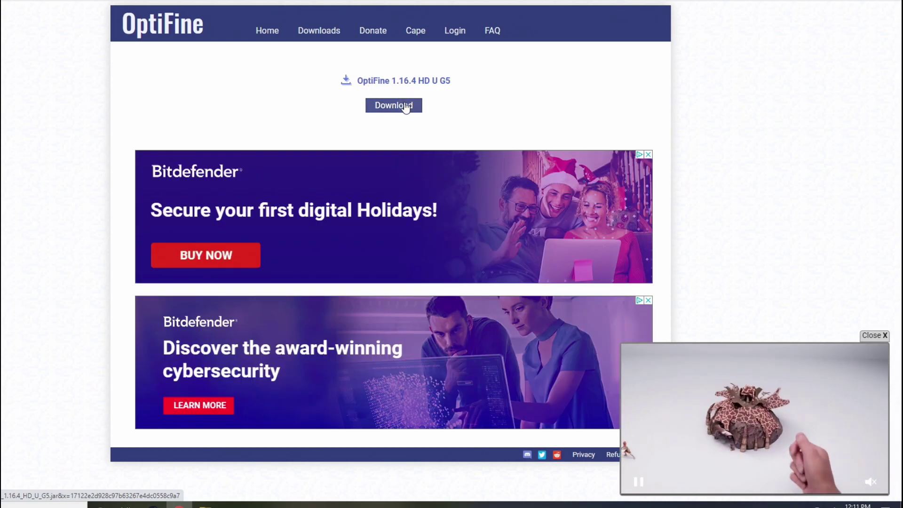
click(403, 106)
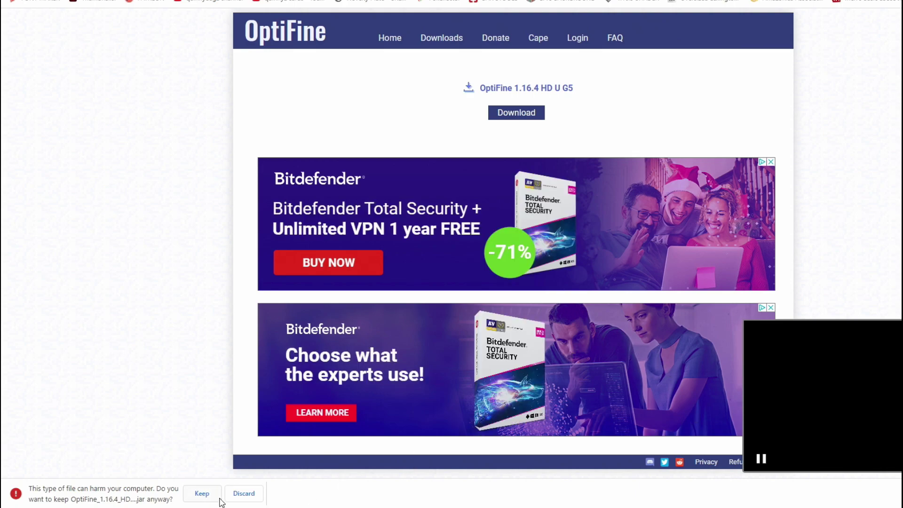
click(199, 495)
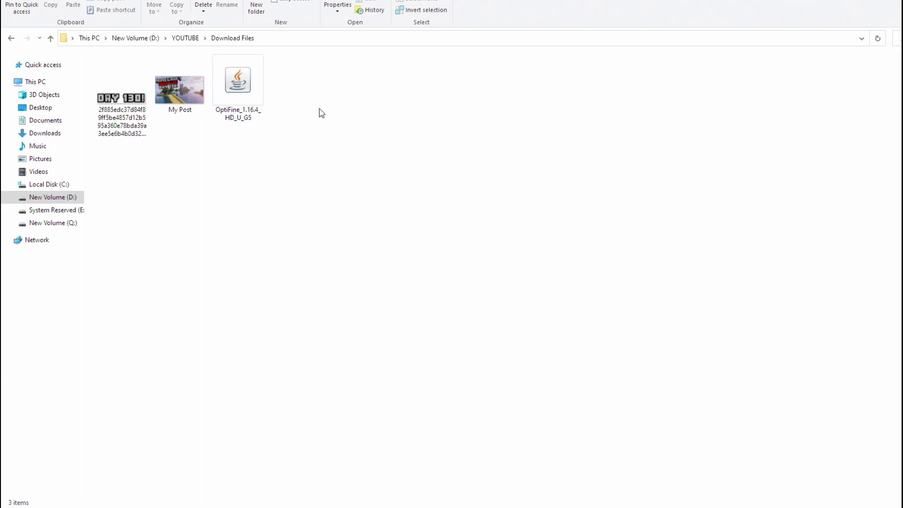
- Check the programs available for opening the OptiFine jar, and open the java.com download page from the Google results for JAVA
right_click(244, 97)
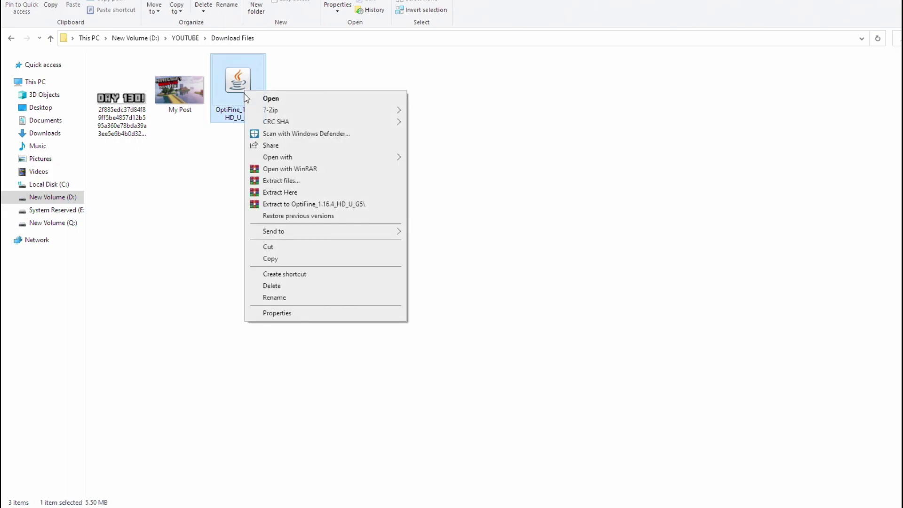
mouse_move(292, 157)
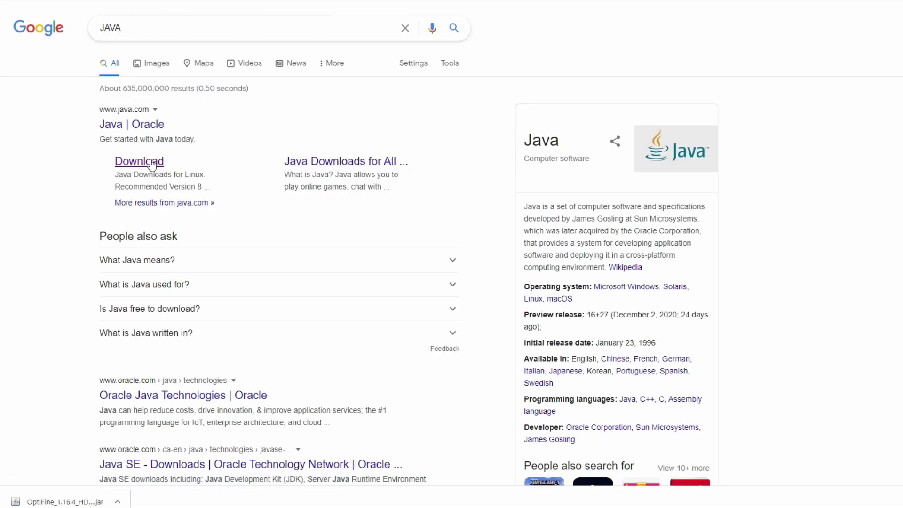
click(152, 163)
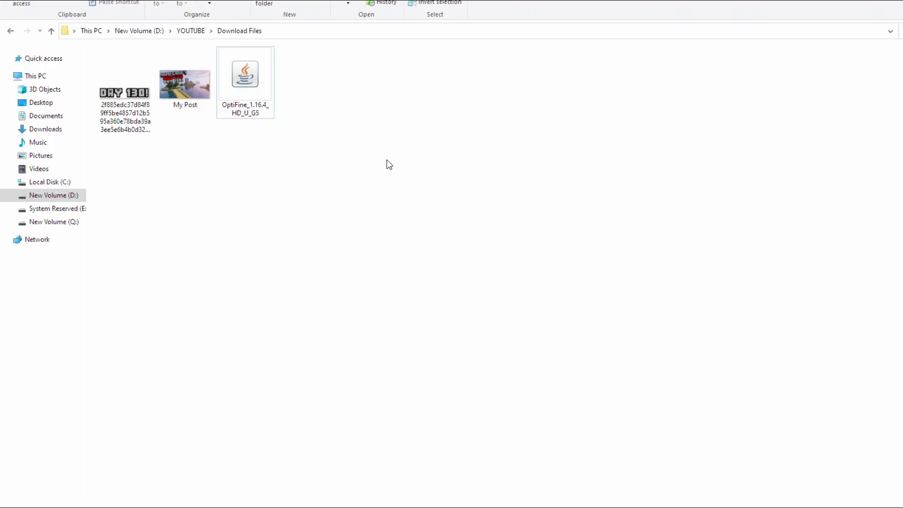
- Open the OptiFine_1.16.4_HD_U_G5 jar with Java(TM) Platform SE binary
click(247, 92)
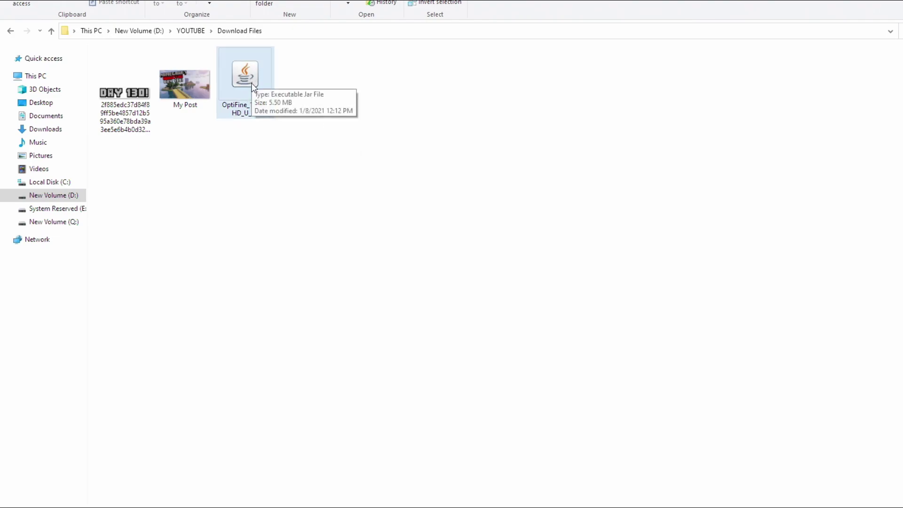
right_click(251, 83)
mouse_move(320, 149)
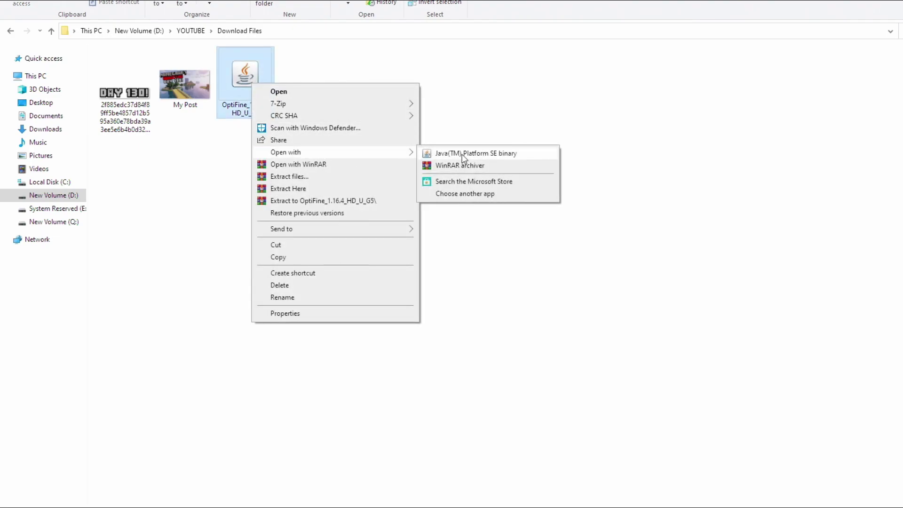
click(464, 153)
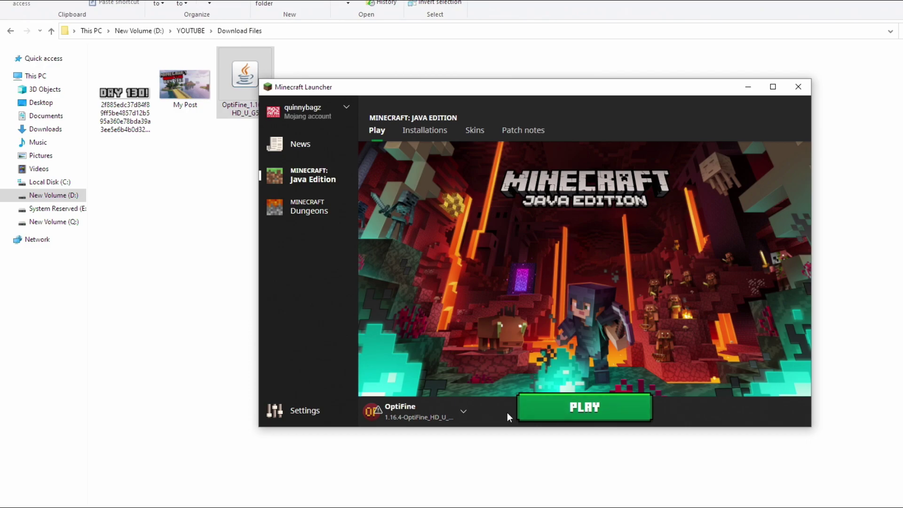
- Select the OptiFine 1.16.4 installation in the Minecraft Launcher and start the game
click(452, 413)
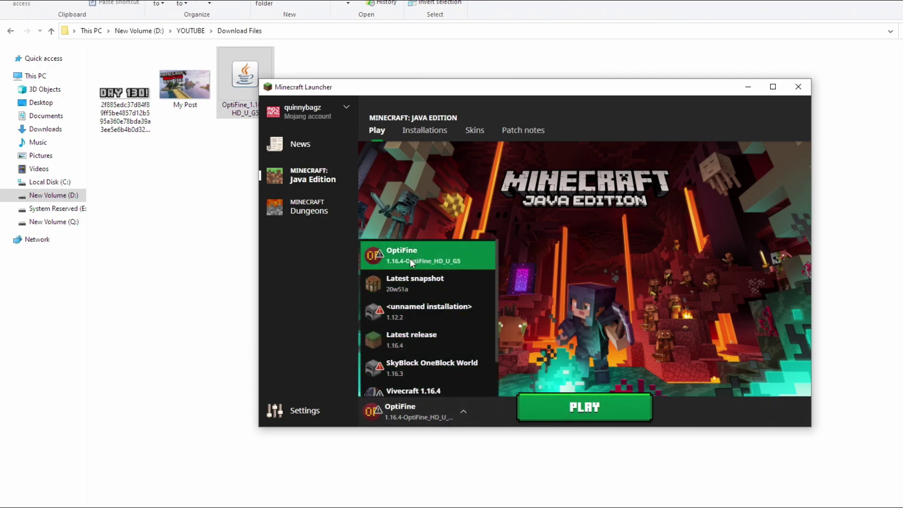
click(396, 264)
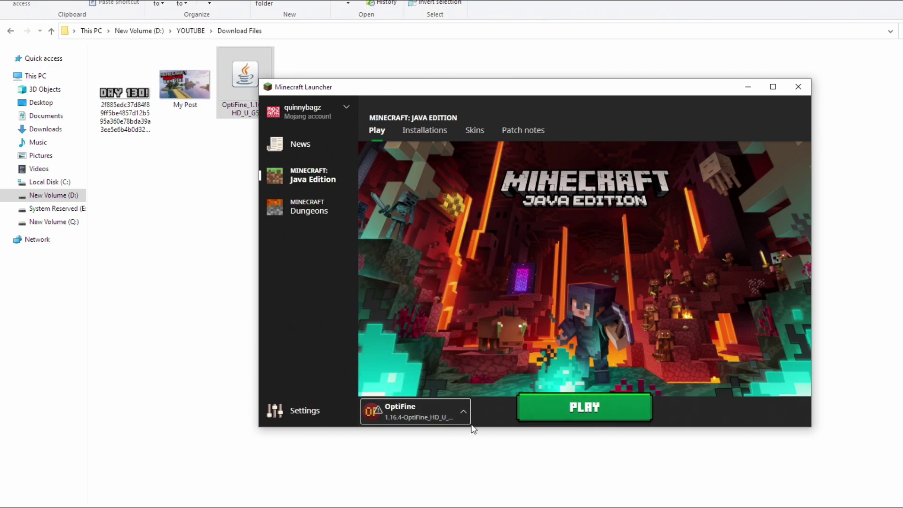
click(459, 413)
scroll(433, 328, down, 1)
scroll(433, 328, up, 2)
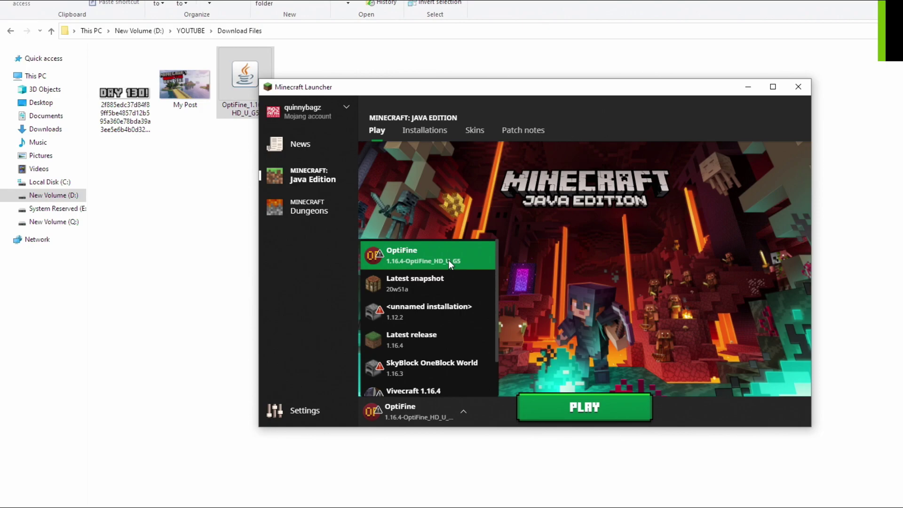
click(447, 260)
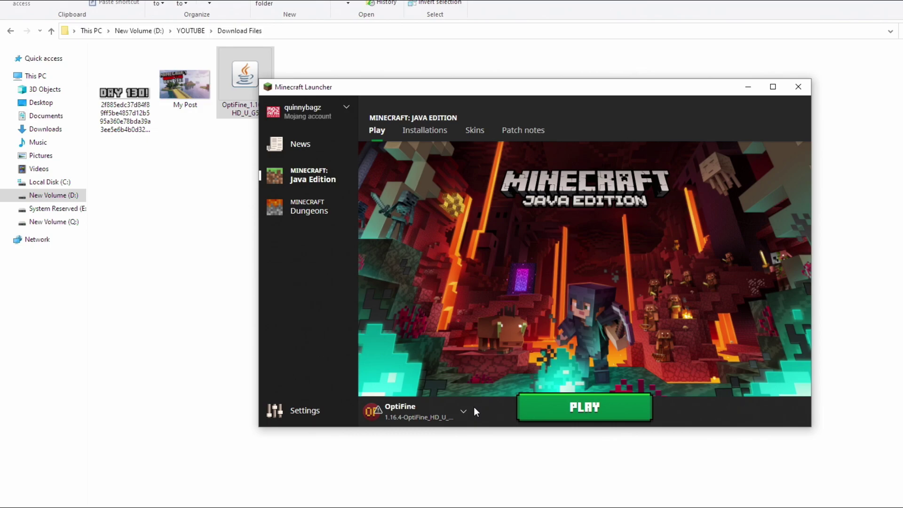
click(589, 411)
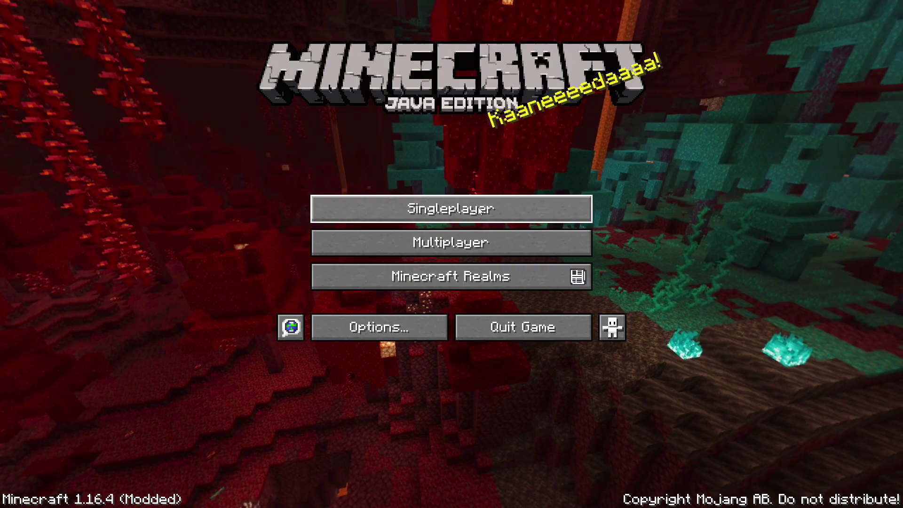
- Examine OptiFine's video settings in the game options, including the Quality settings
click(425, 329)
click(398, 194)
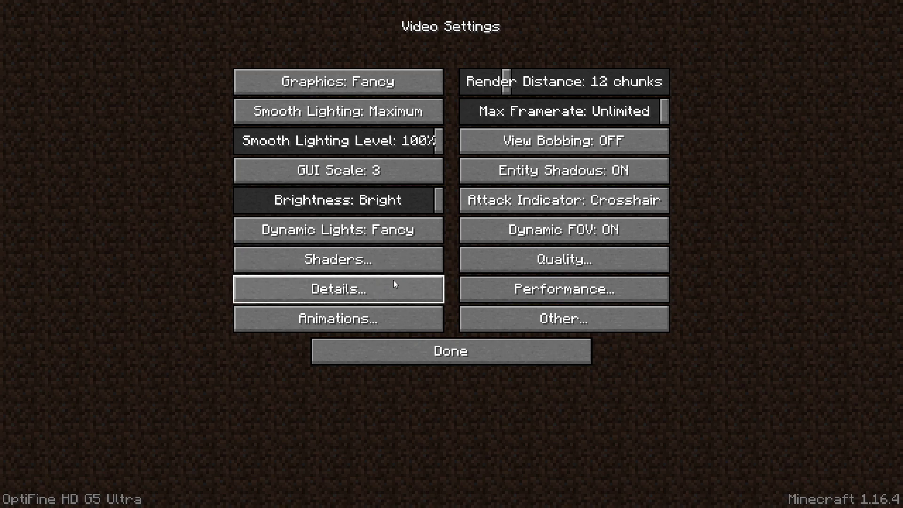
click(396, 282)
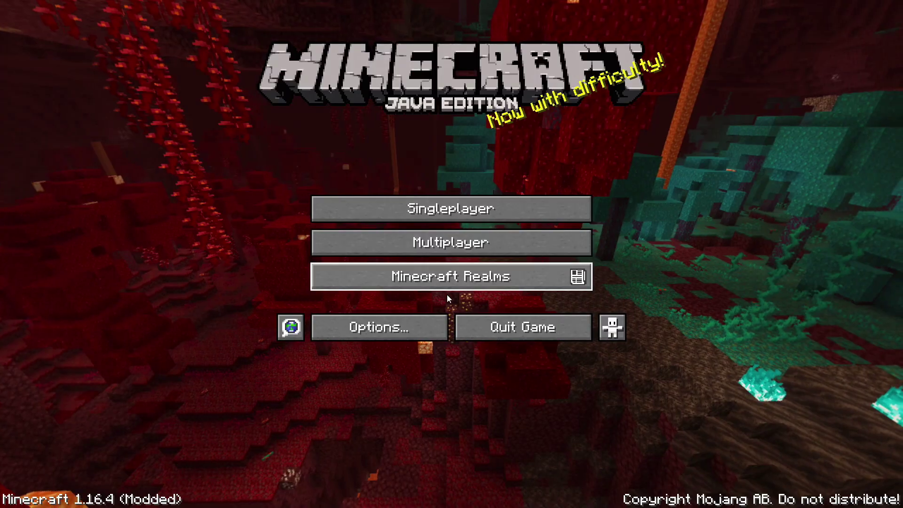
click(379, 326)
click(339, 189)
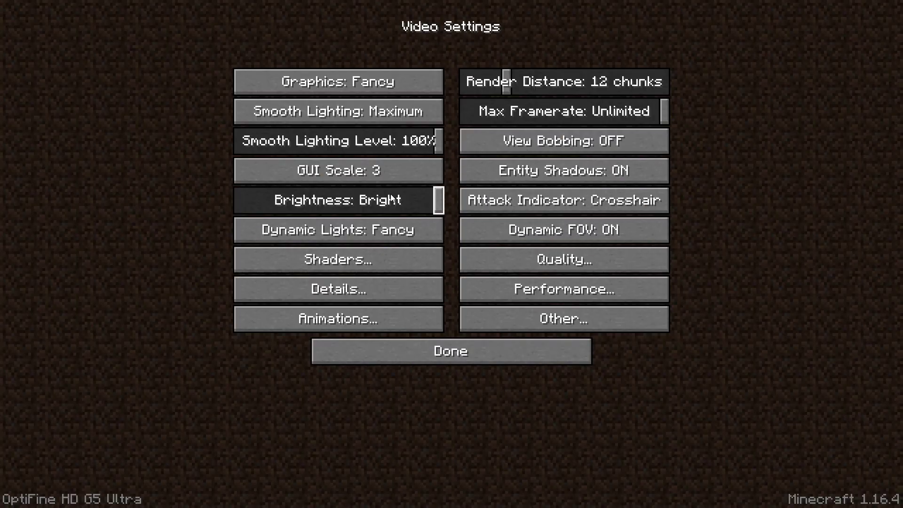
click(592, 266)
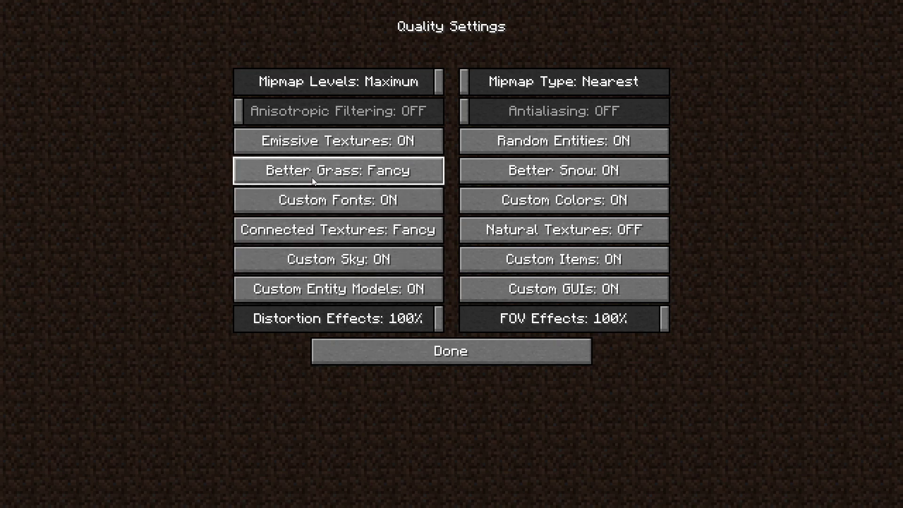
mouse_move(384, 174)
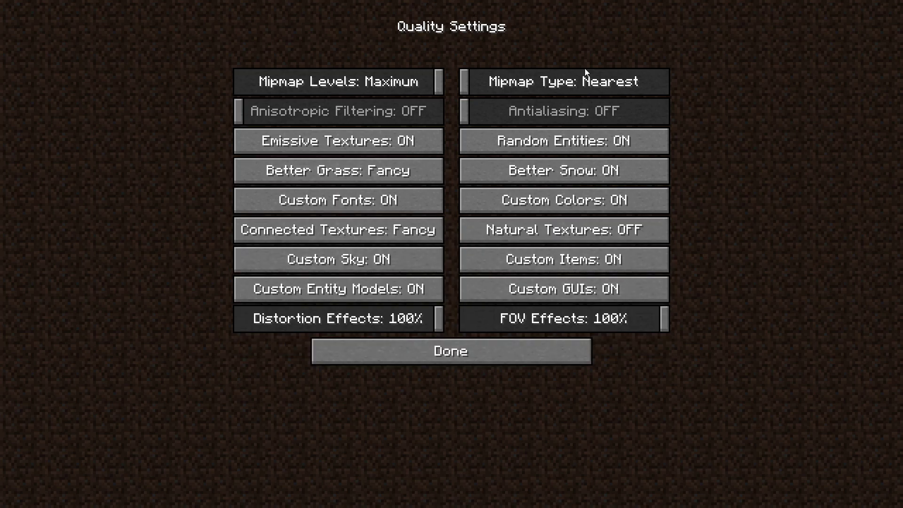
click(477, 351)
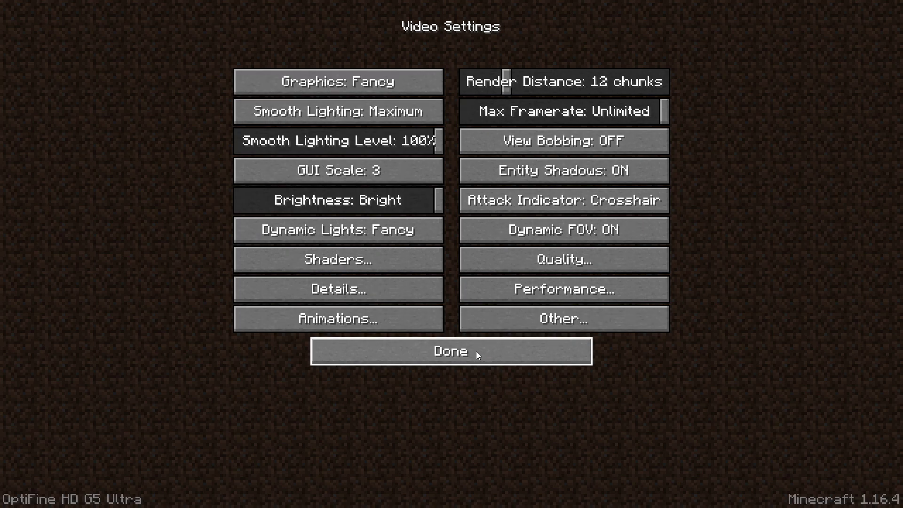
- View the installed shader packs in the video settings and return to the title screen
click(446, 352)
click(390, 201)
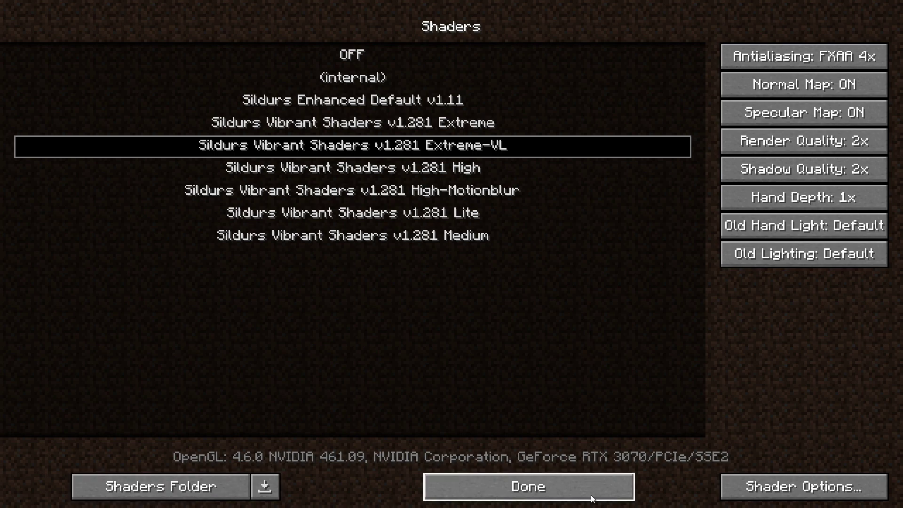
click(609, 497)
click(503, 348)
click(456, 336)
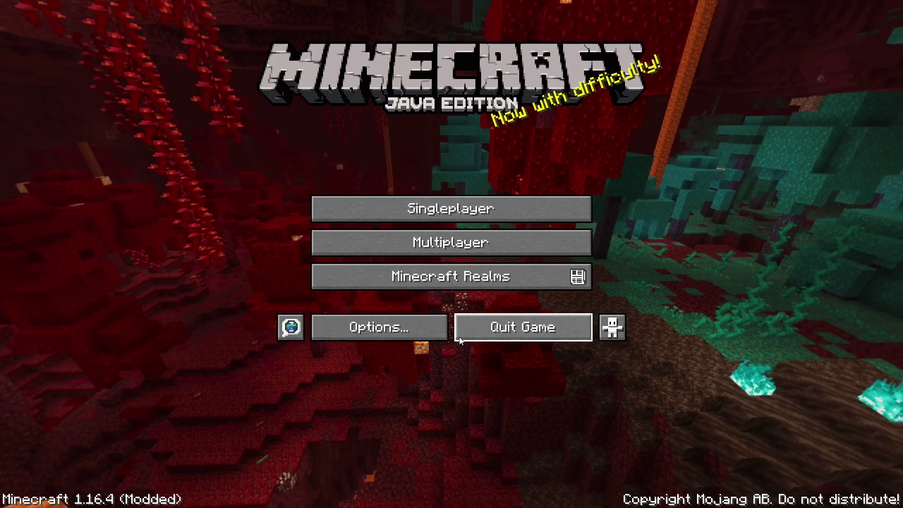
- Open the shaders folder from the shader options in the game's video settings
click(390, 330)
click(370, 202)
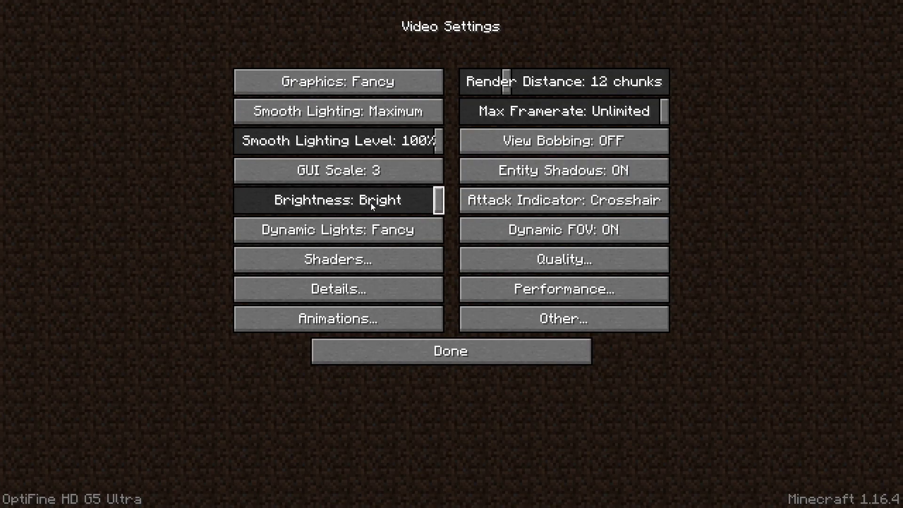
click(365, 258)
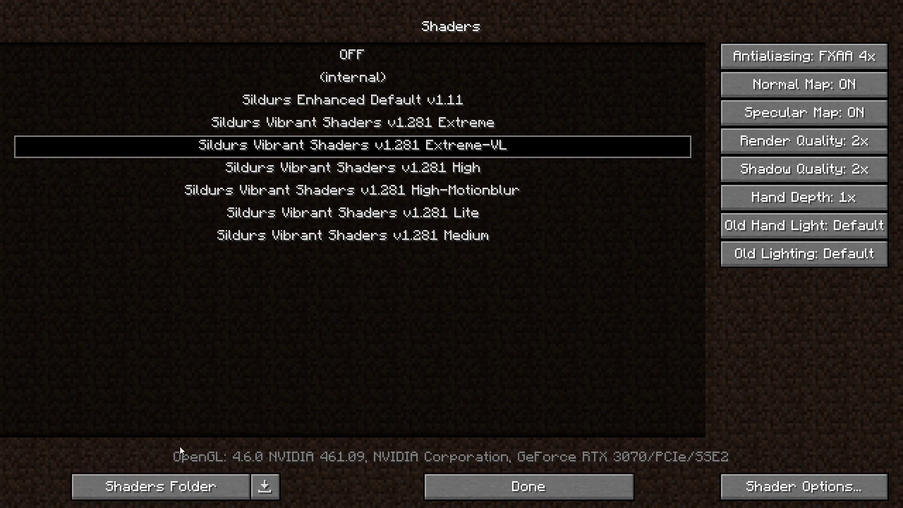
click(198, 494)
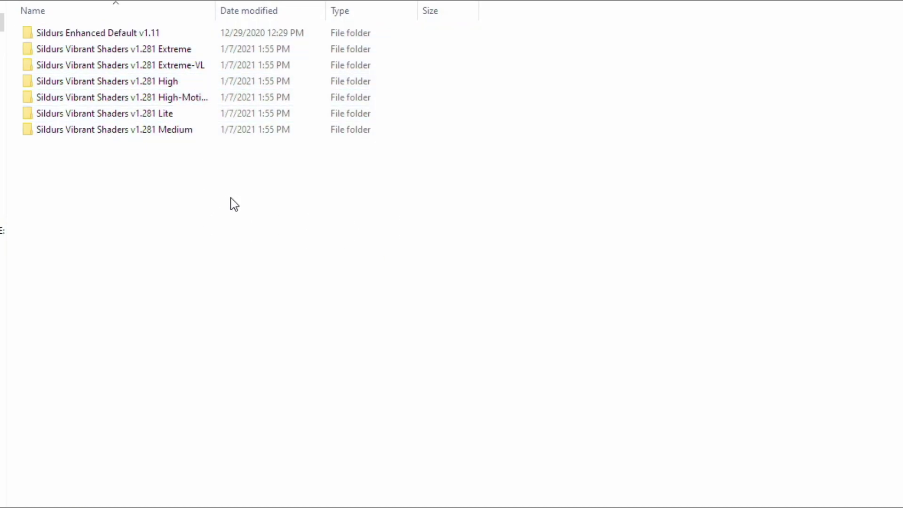
drag(205, 165, 247, 187)
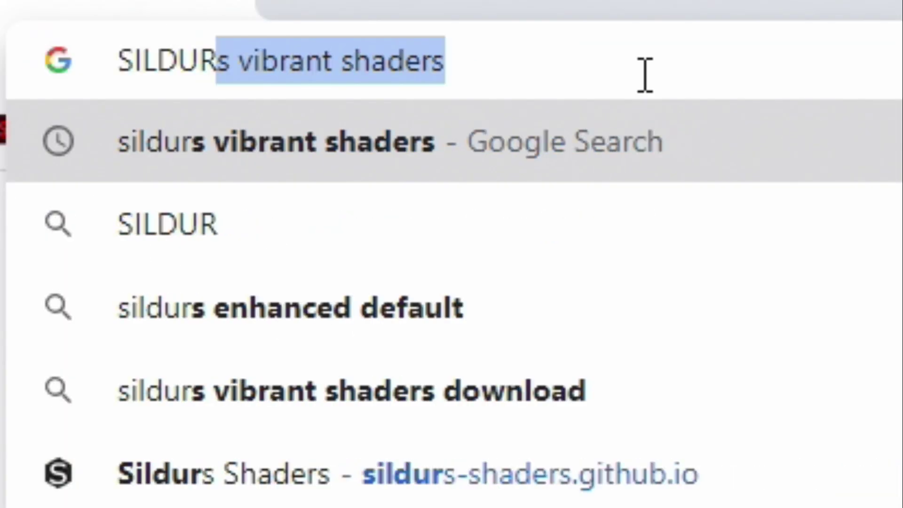
- Switch to the browser, search for "sildurs vibrant shaders" and open the Downloads page of the Sildurs Shaders website
text(S)
key(Return)
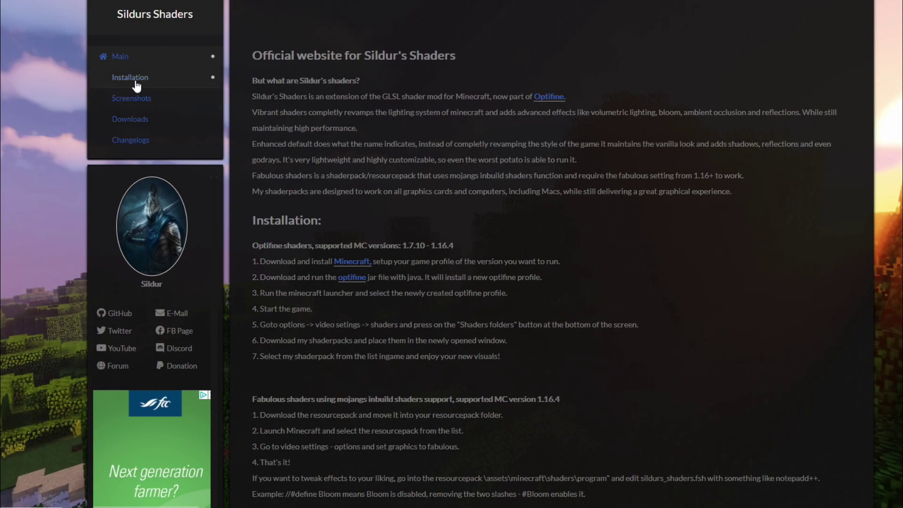
click(149, 123)
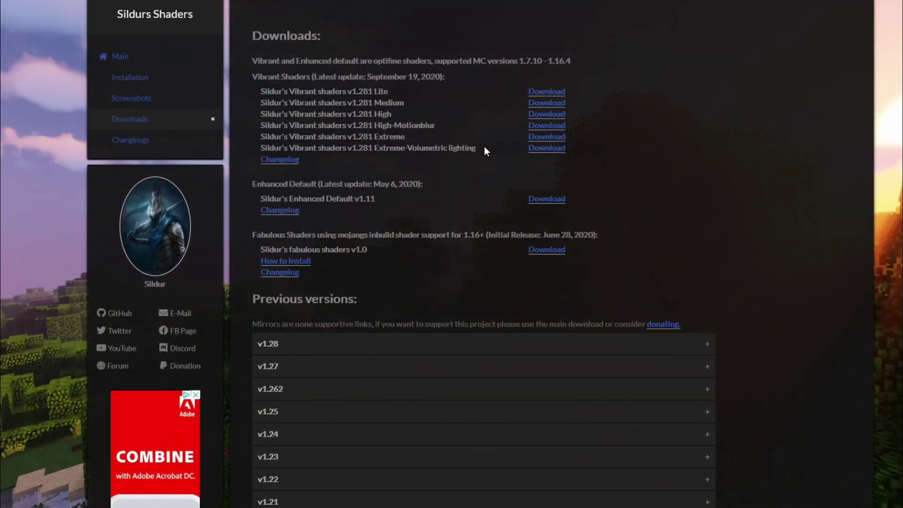
- Examine the Vibrant shaders v1.281 variants and the Enhanced Default v1.11 entry offered for download
drag(259, 90, 639, 162)
click(639, 162)
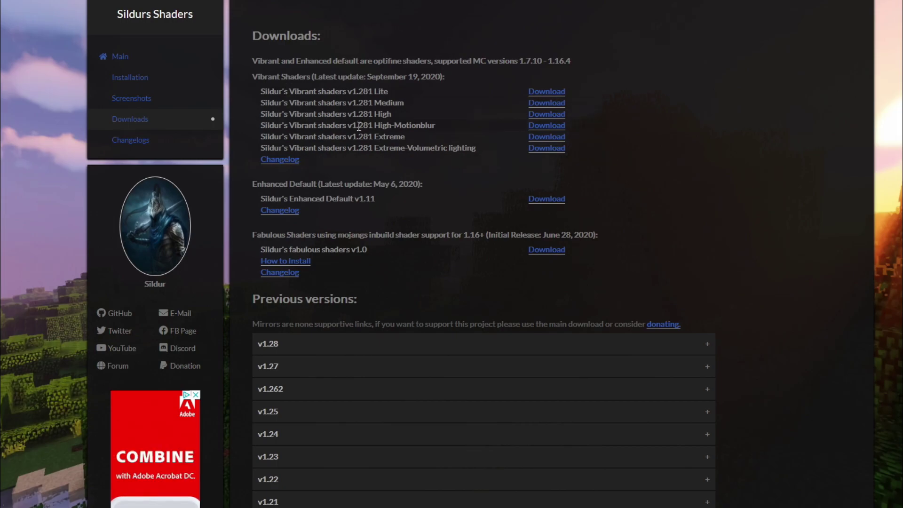
triple_click(362, 200)
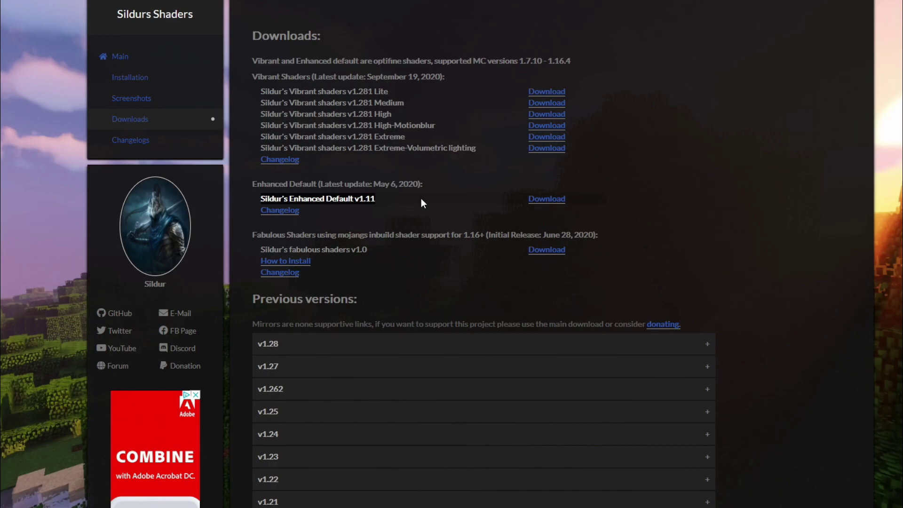
drag(303, 199, 371, 198)
click(371, 197)
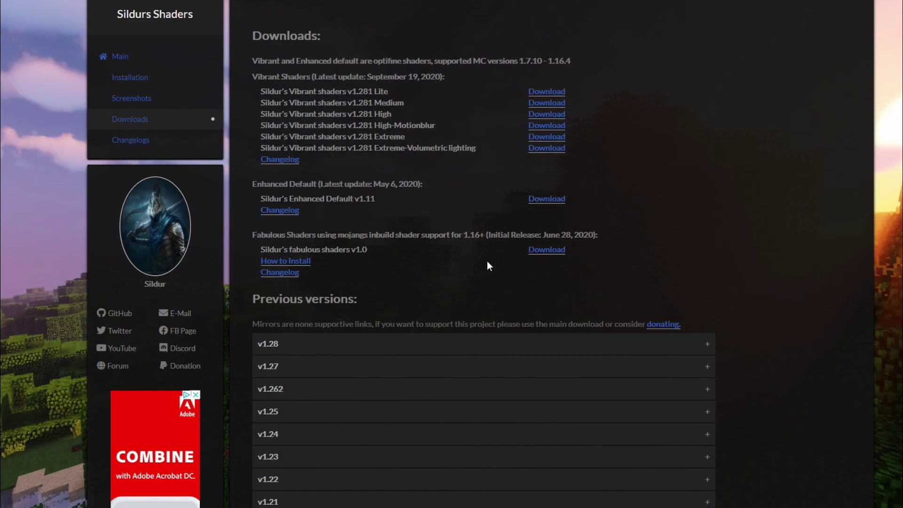
- Download Sildur's Enhanced Default v1.11 as a zip file, skipping the advertisement after its countdown
click(542, 205)
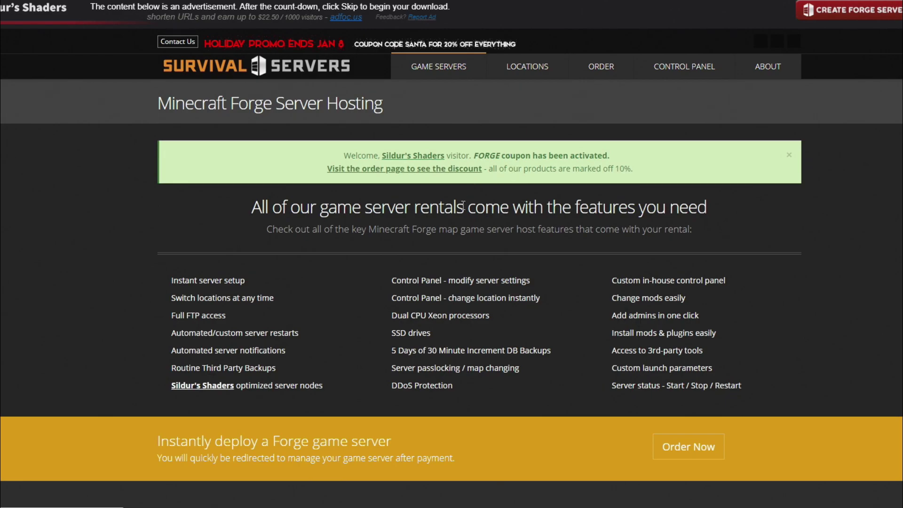
click(173, 2)
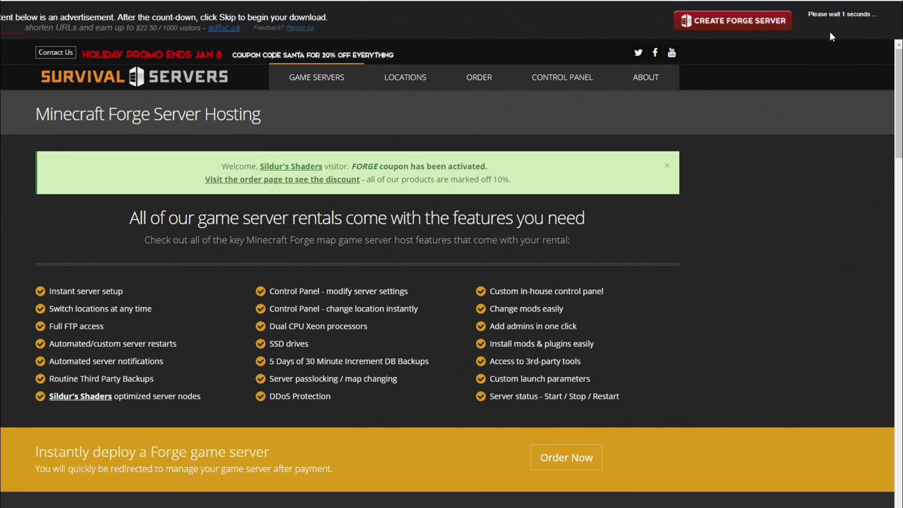
click(841, 28)
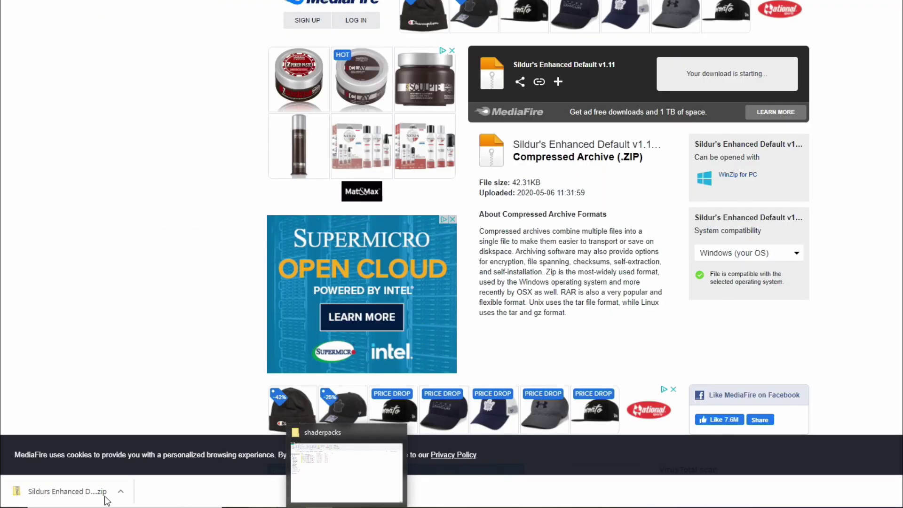
- Show the downloaded zip in its folder and move the extracted Sildurs Enhanced Default v1.11 folder into shaderpacks, replacing the files already there
click(121, 492)
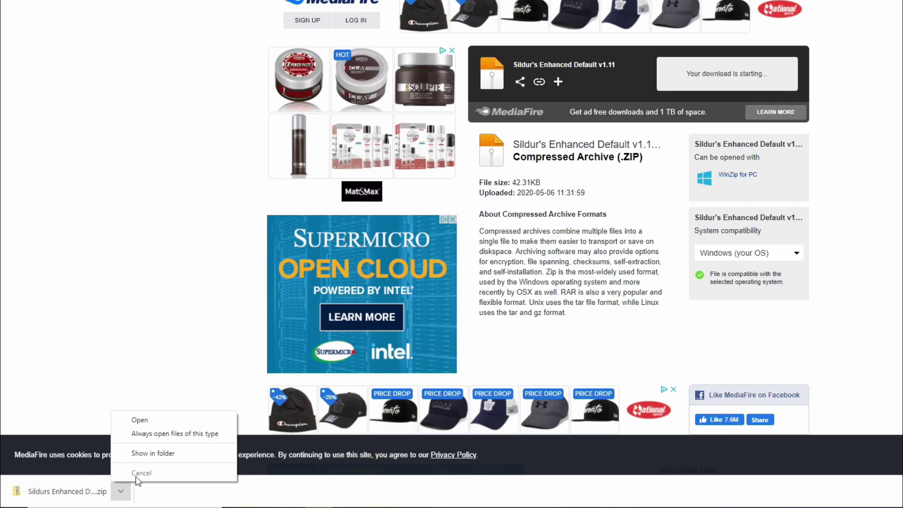
click(180, 453)
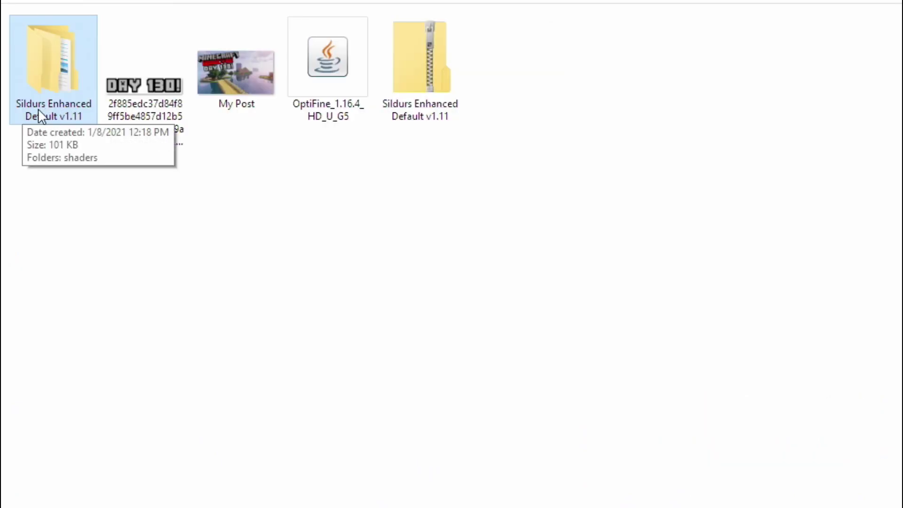
right_click(50, 63)
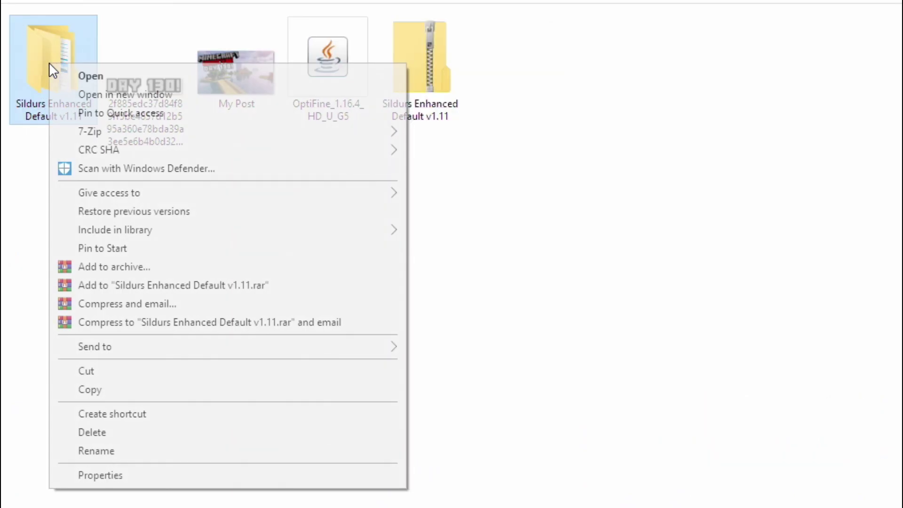
click(115, 371)
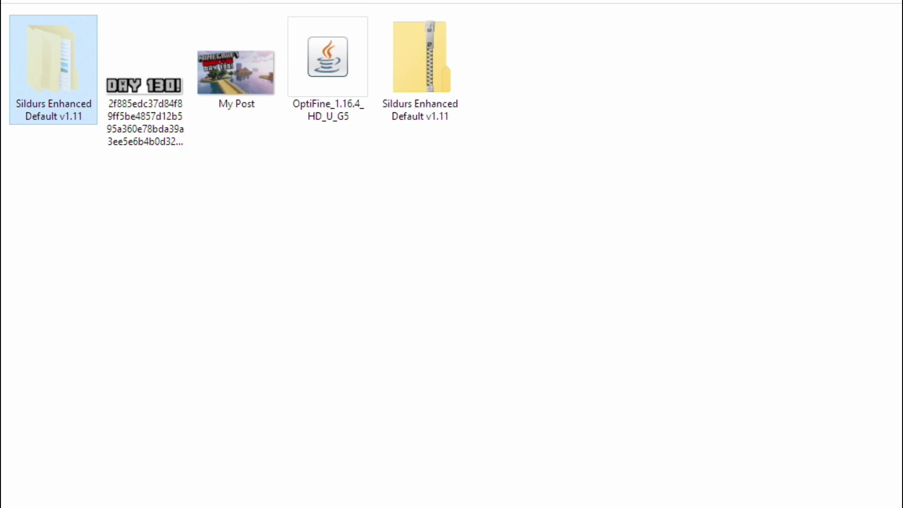
mouse_move(274, 492)
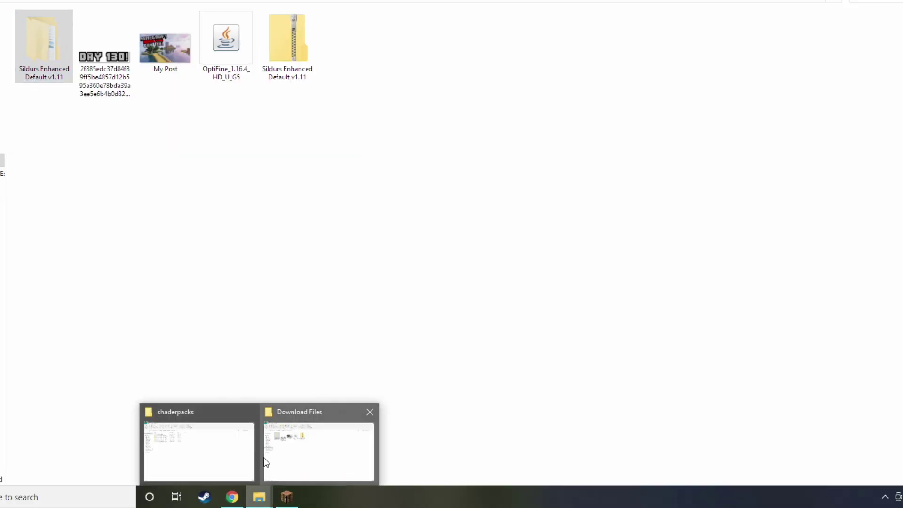
click(220, 455)
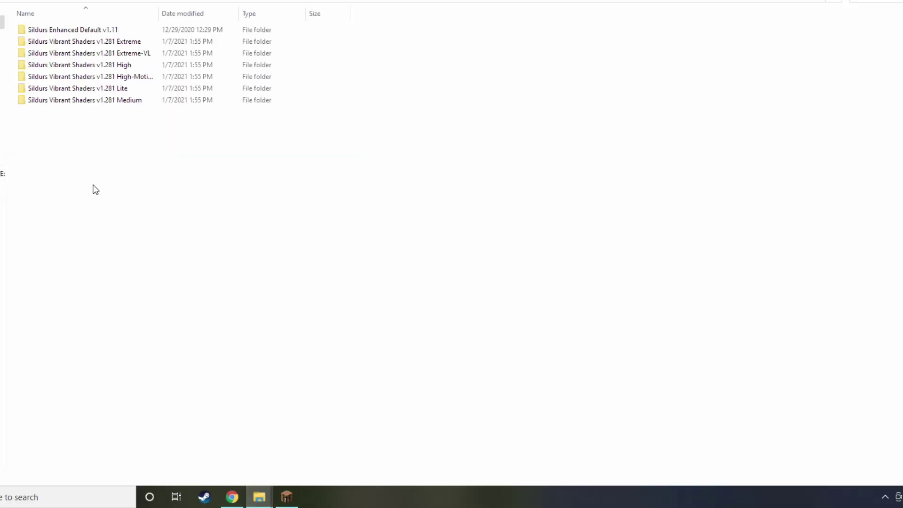
right_click(120, 149)
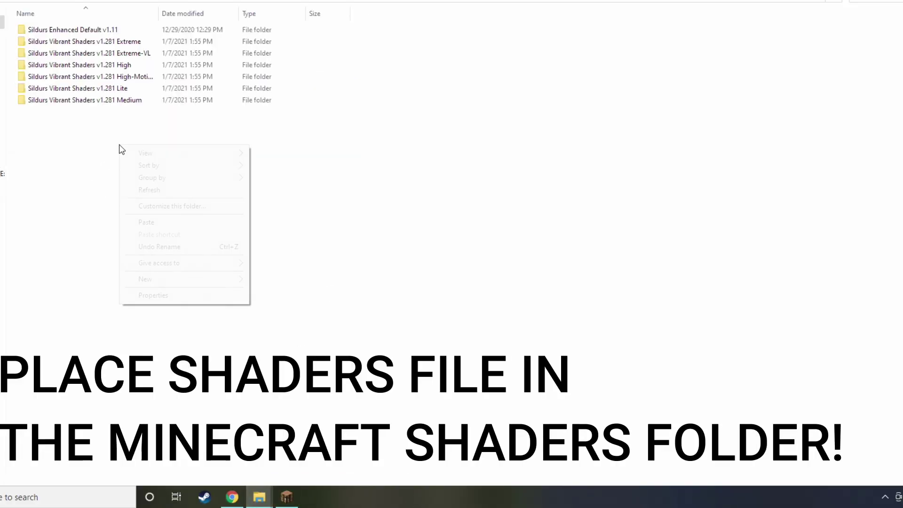
click(155, 224)
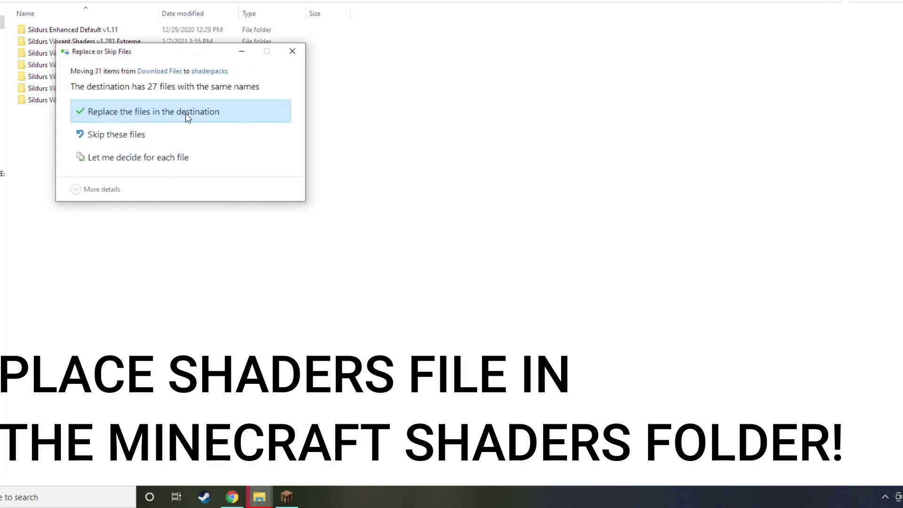
click(167, 112)
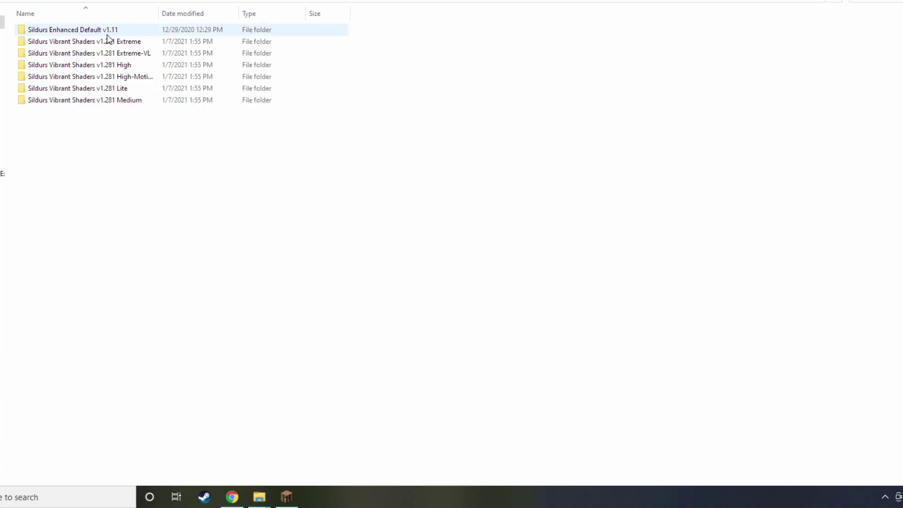
- Close the game, the open folder windows and the browser to get back to the desktop
click(286, 496)
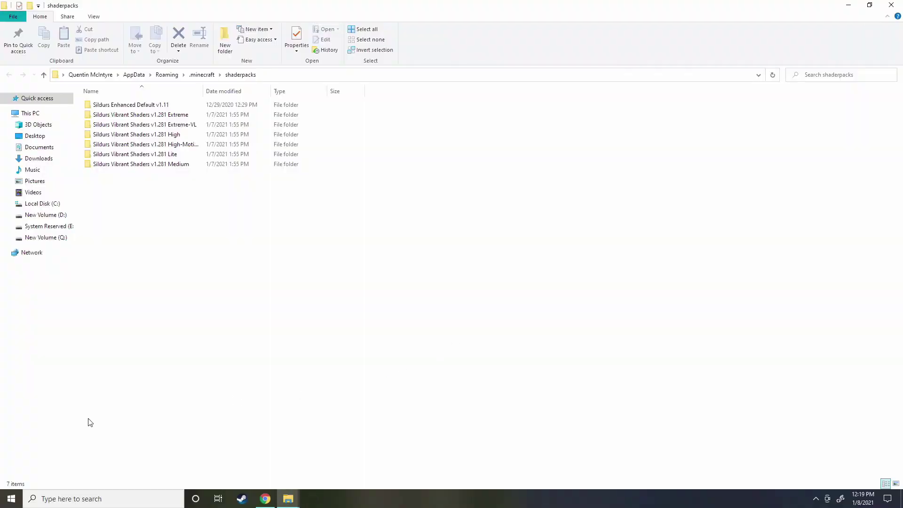
click(891, 5)
click(892, 7)
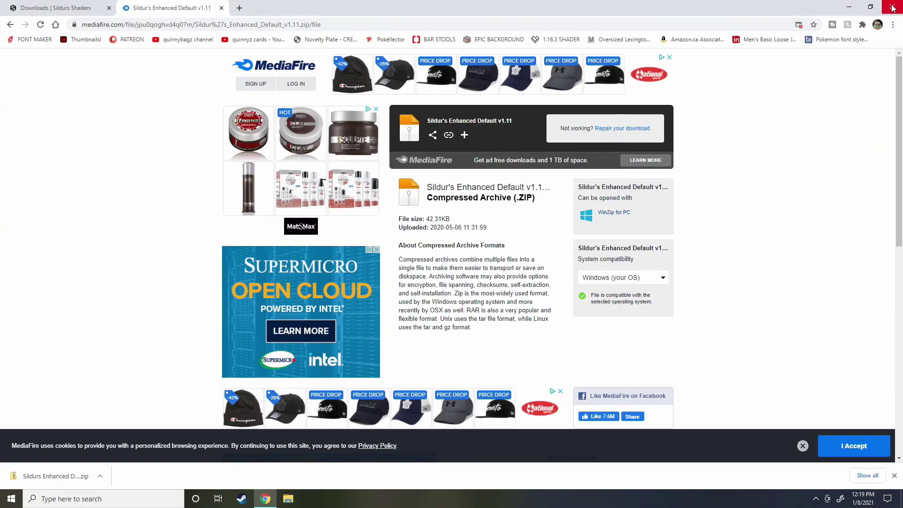
click(892, 7)
- Search Windows for %APPDATA%, open the Roaming folder and go into .minecraft and its shaderpacks folder
click(2, 504)
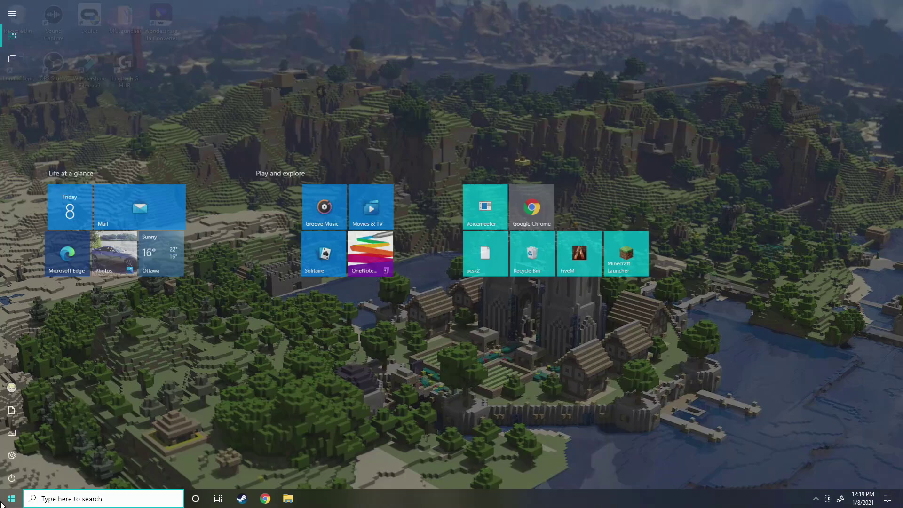
text(%APPD)
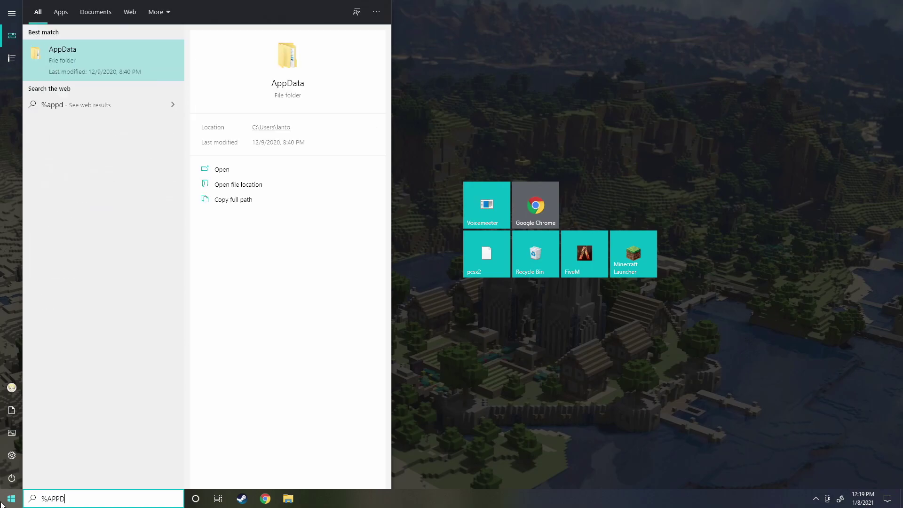
text(ATA%)
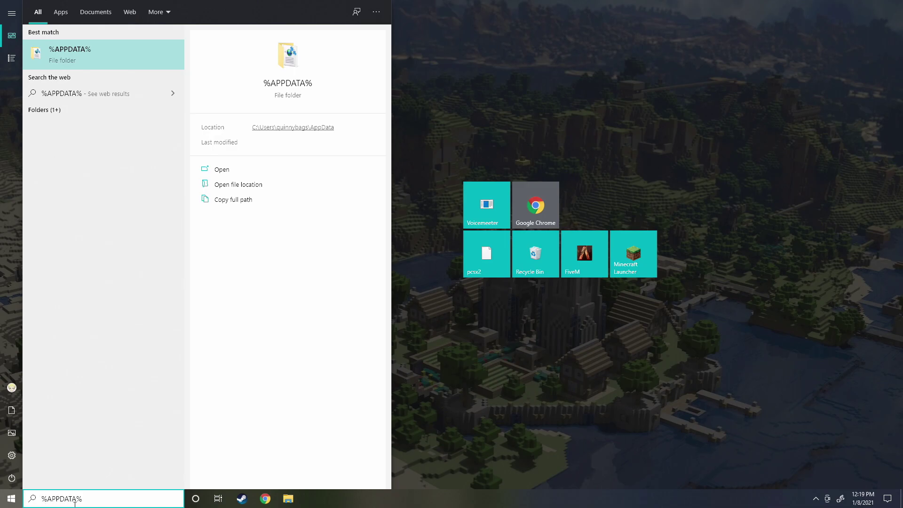
key(Return)
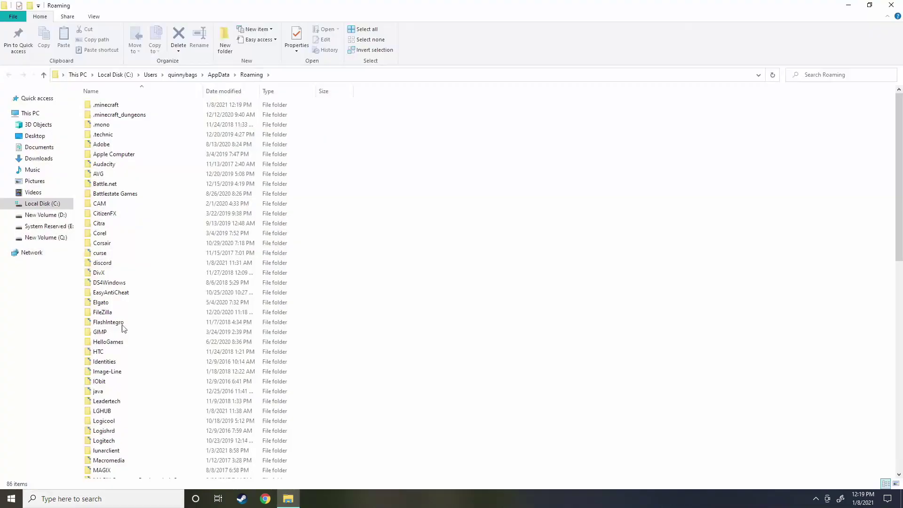
double_click(112, 104)
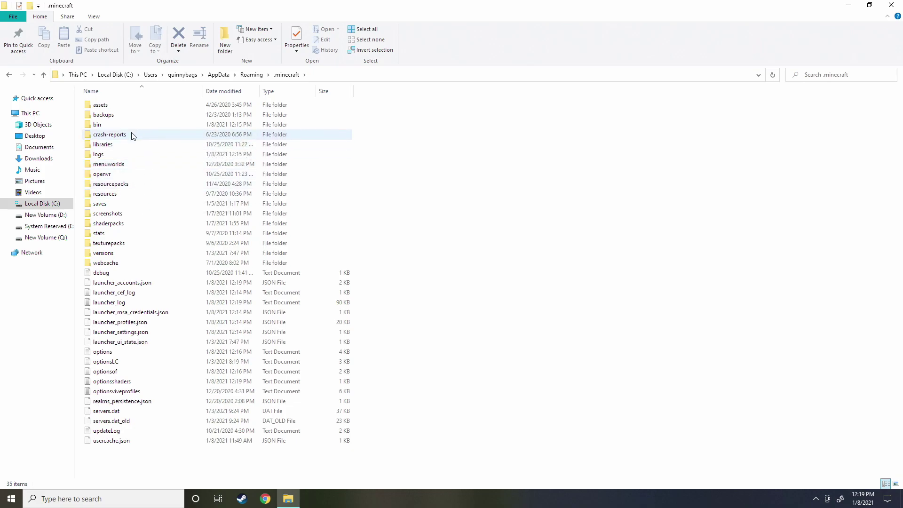
click(130, 226)
double_click(131, 228)
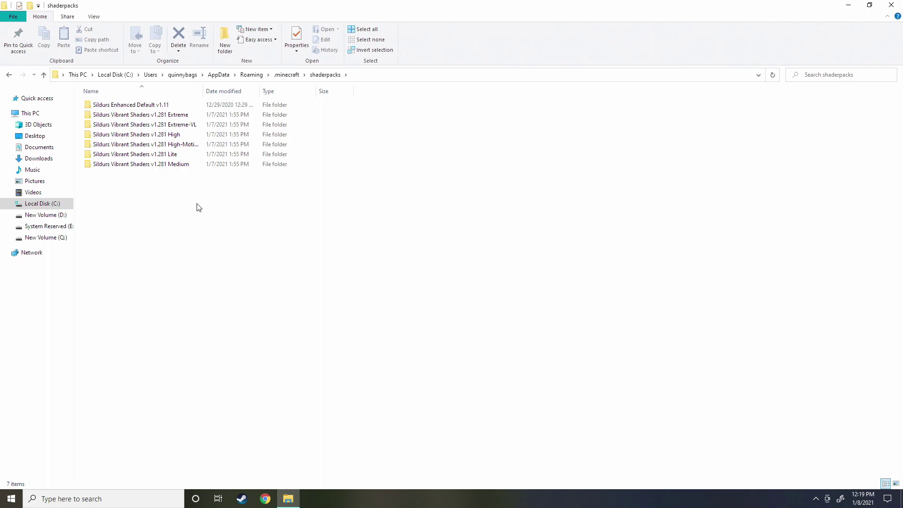
mouse_move(188, 202)
mouse_down()
mouse_move(203, 115)
mouse_move(193, 217)
mouse_up()
click(238, 245)
- Open the Controls screen in the game's options and return to the world
click(628, 199)
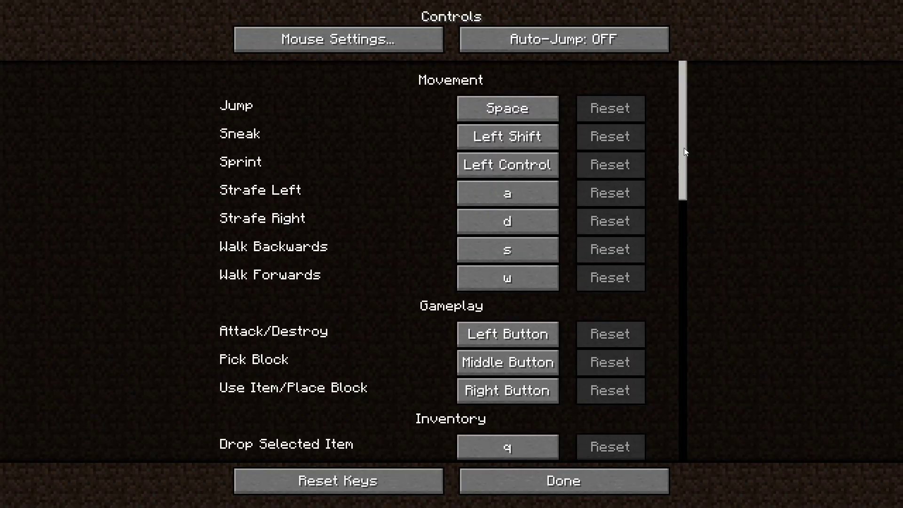
key(Escape)
key(Escape)
- Cycle through the camera perspectives, toggle the HUD and zoom in on the distant house to view the shaders
key(F5)
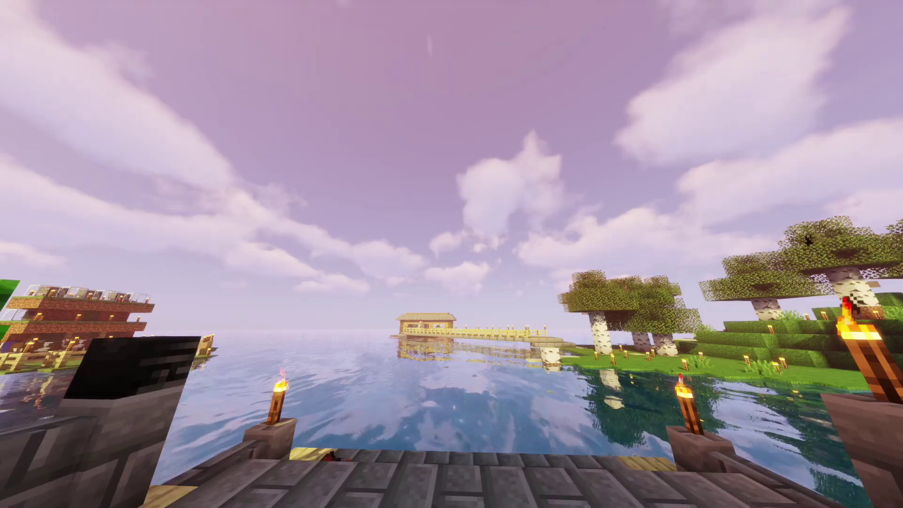
key(F5)
key(F5)
key(F5)
key(F1)
key(c)
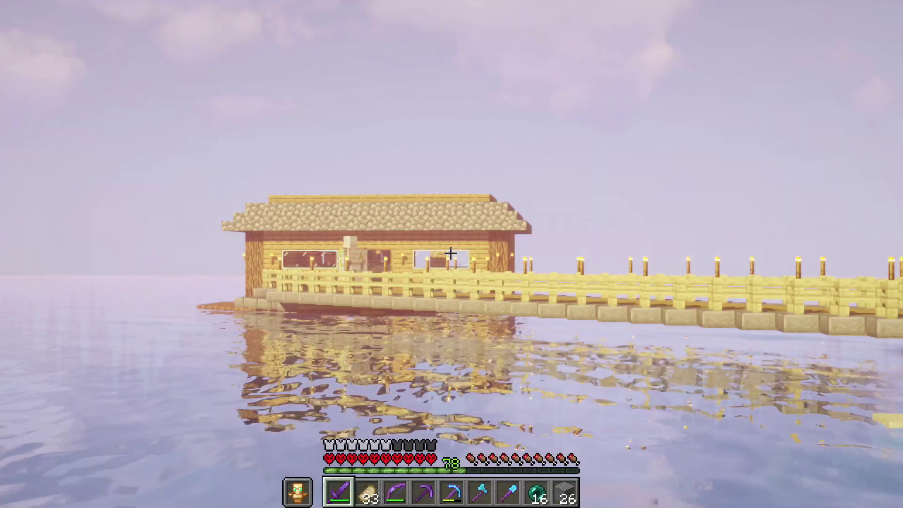
key(c)
- Look up the Zoom key binding under Miscellaneous in the game's controls and go back to the game menu
key(Escape)
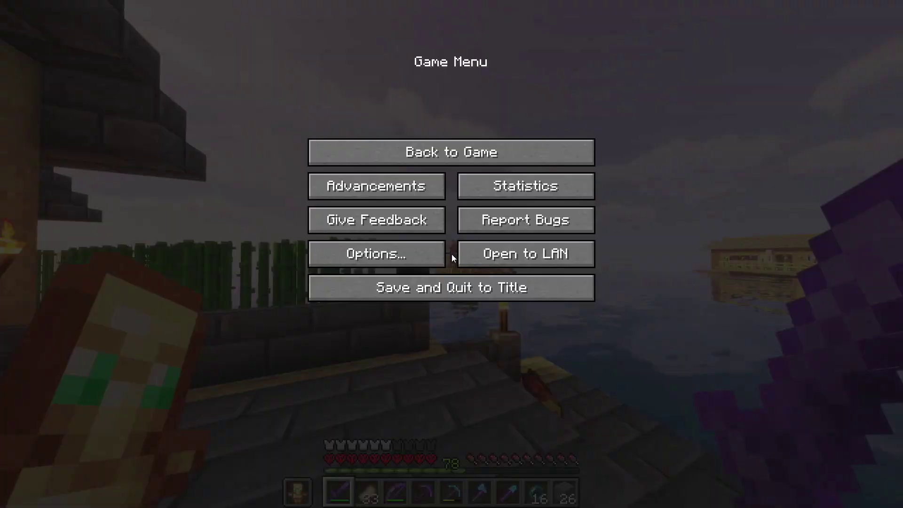
key(Escape)
key(Escape)
click(439, 254)
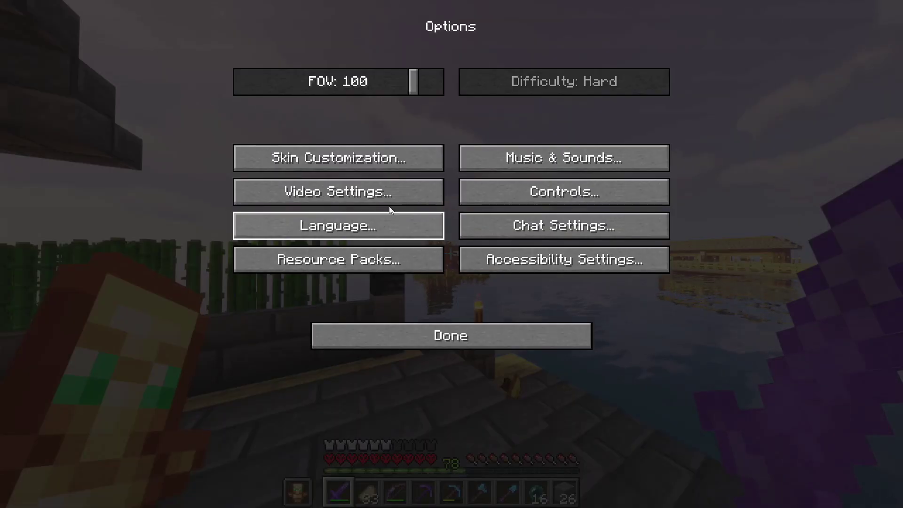
click(553, 198)
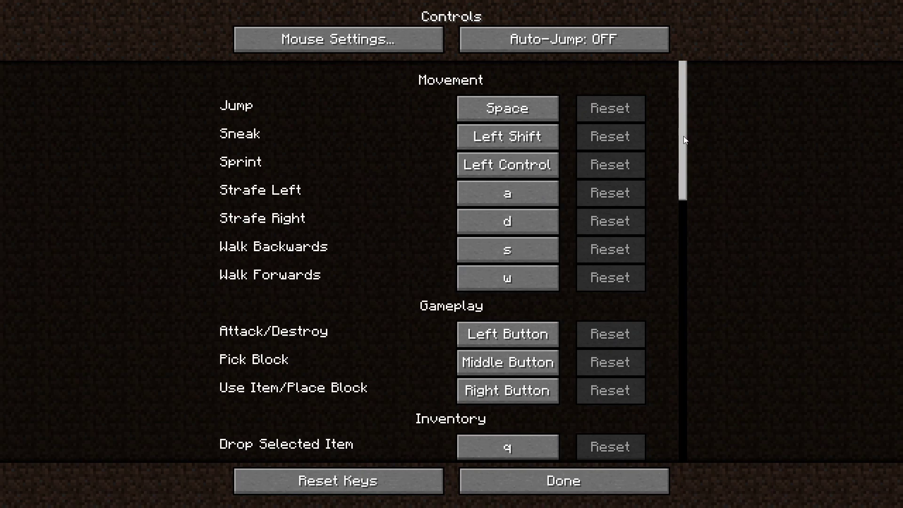
drag(682, 140, 712, 405)
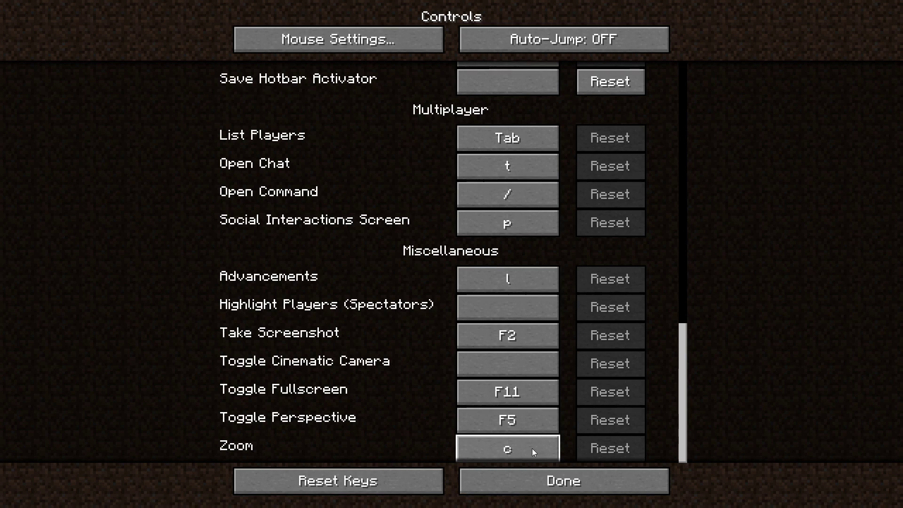
click(512, 478)
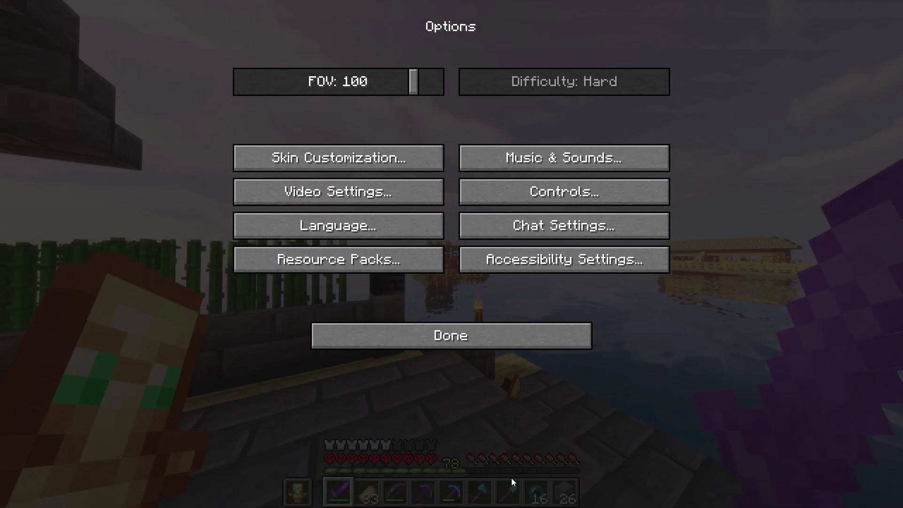
click(501, 342)
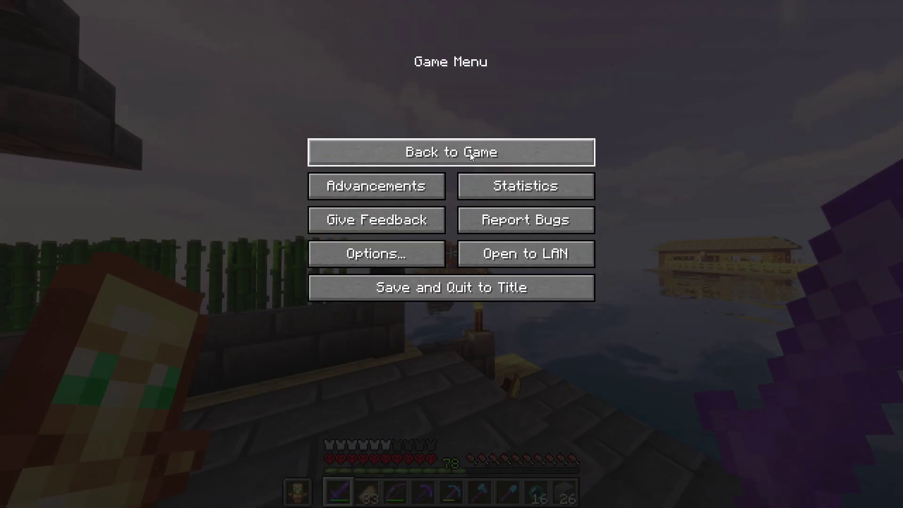
- Review the Video Settings in the game's options and return to the world
click(419, 258)
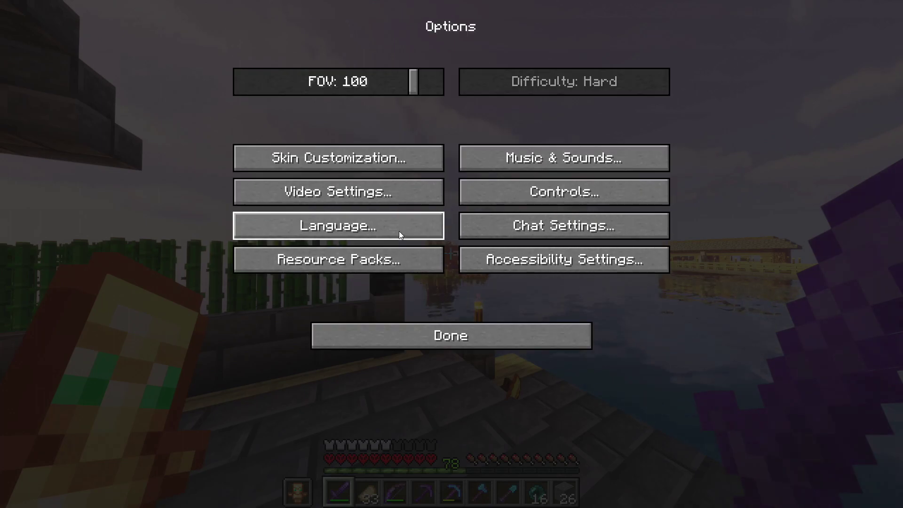
click(396, 199)
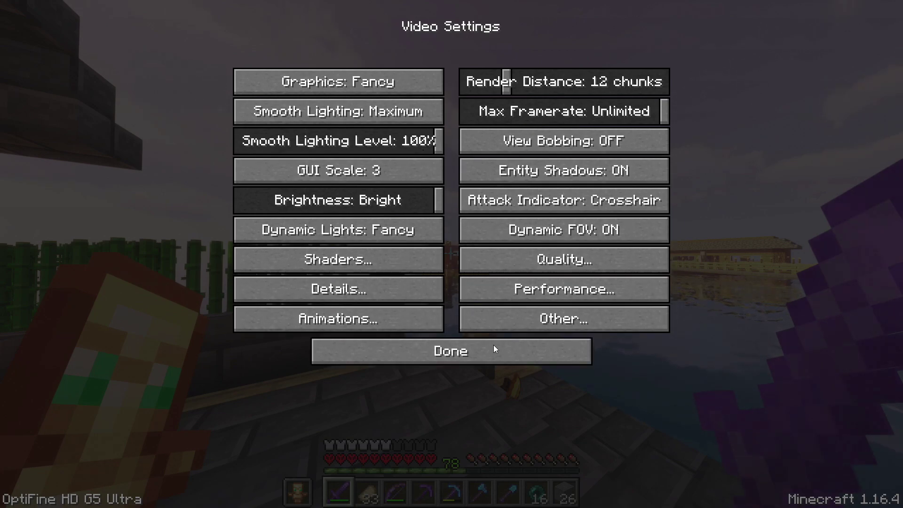
click(450, 352)
click(441, 345)
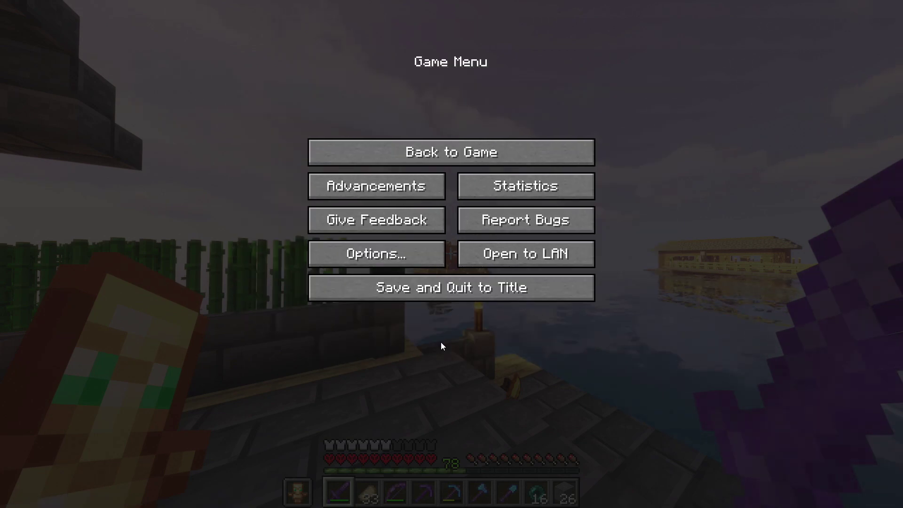
click(481, 160)
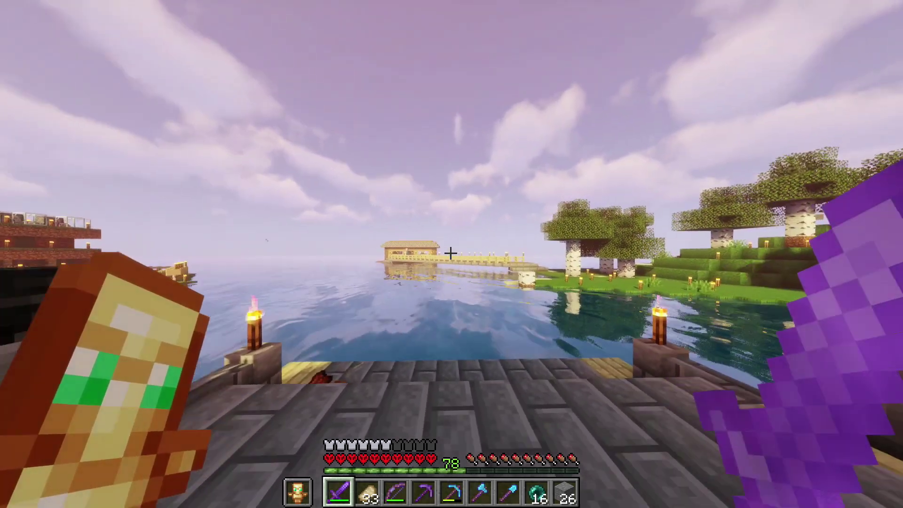
- Switch the camera to the third-person view that faces the character
key(F5)
key(F5)
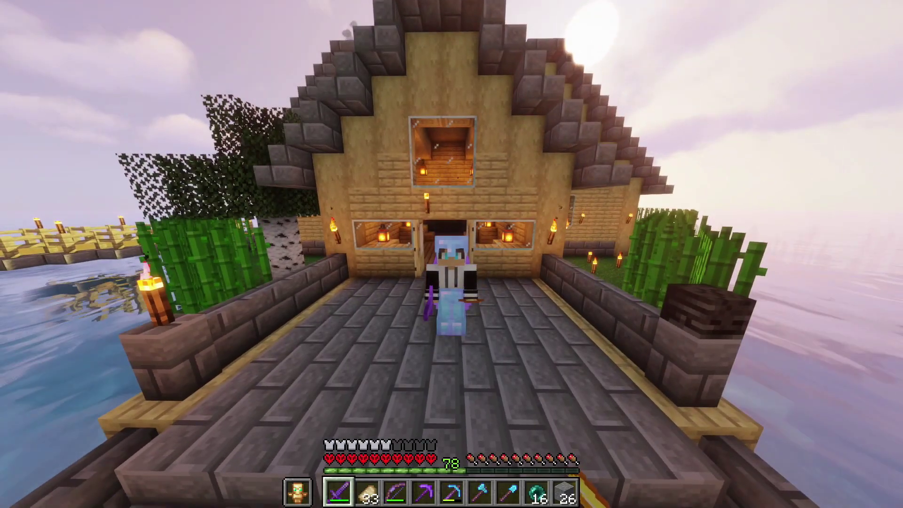